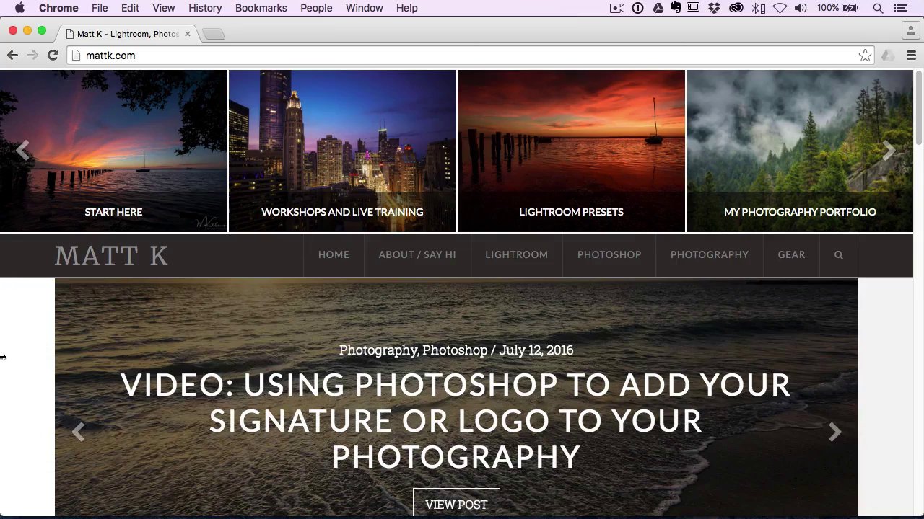
Step: Scroll the mattk.com blog to the signature post, then switch to matt_sig.psd in Photoshop
scroll(3, 356, "down", 10)
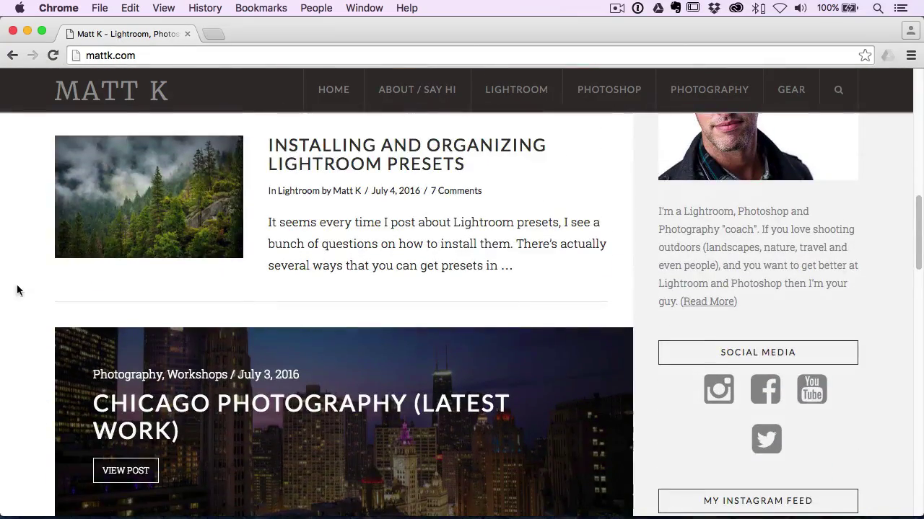
scroll(61, 432, "down", 7)
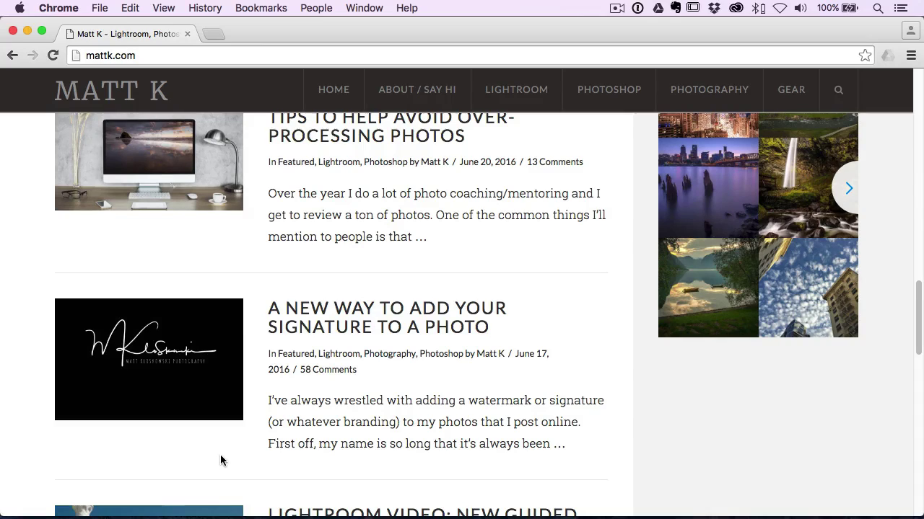
key("super+Tab")
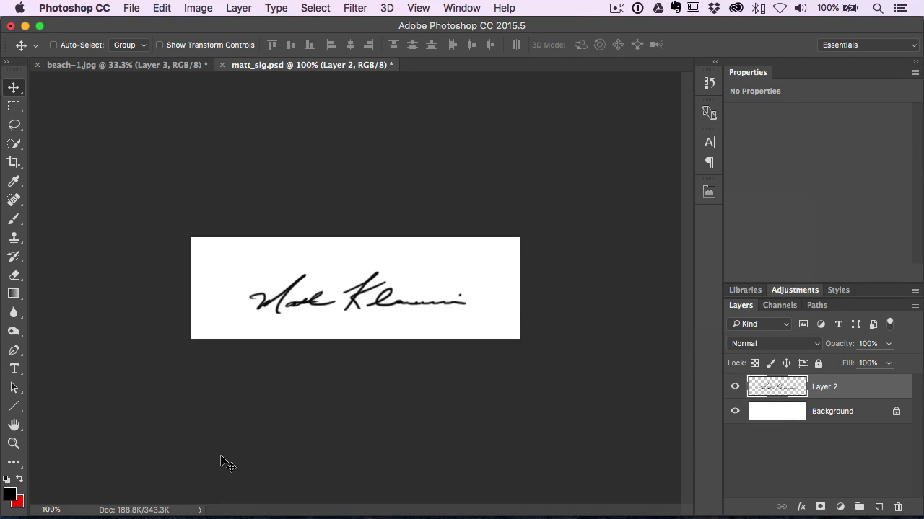
Step: Hide Layer 2, add an empty Layer 3 above Background, and set a 3 px, 100% hardness brush
left_click(737, 389)
left_click(768, 412)
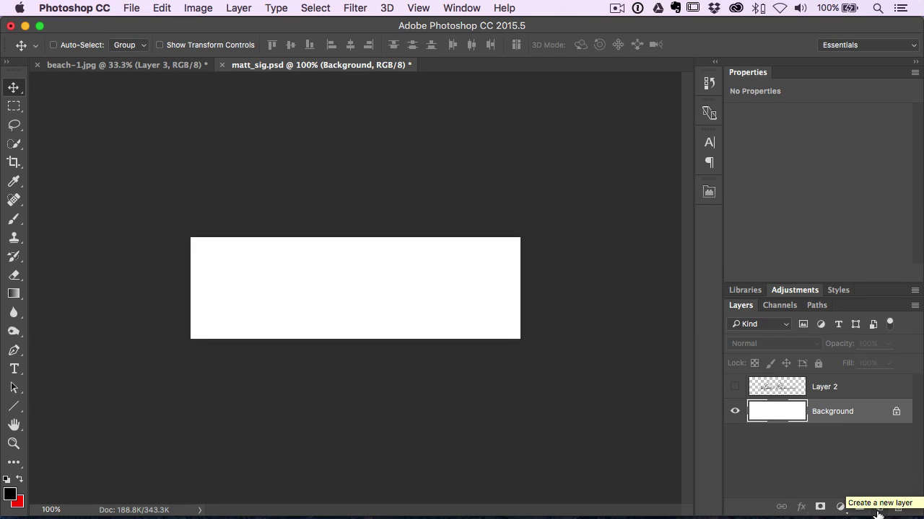
left_click(877, 509)
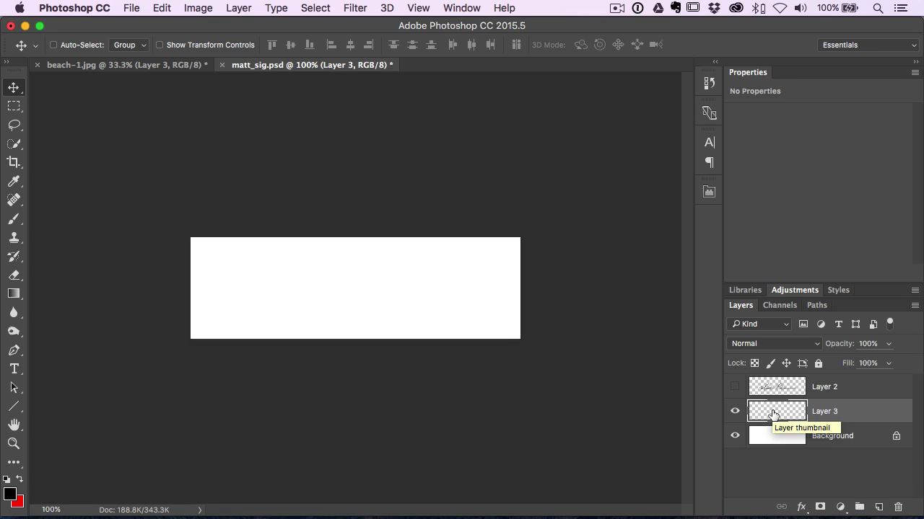
key("b")
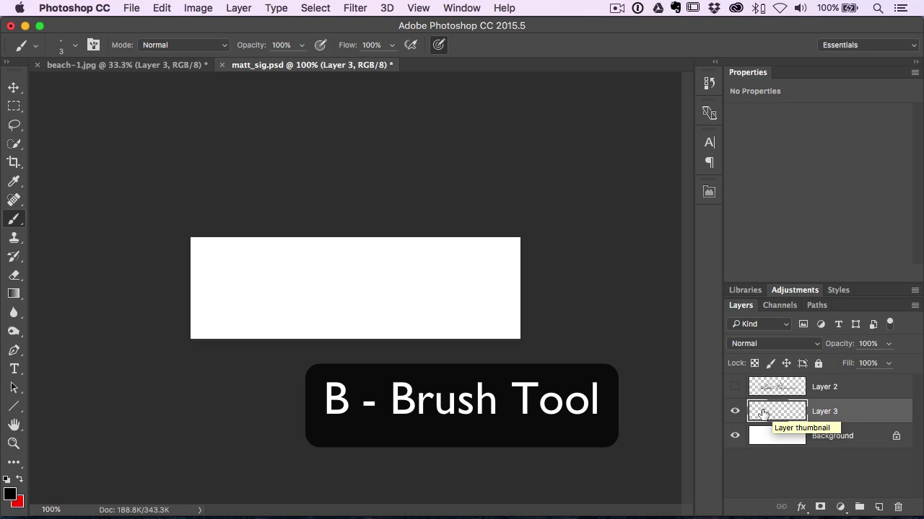
left_click(77, 45)
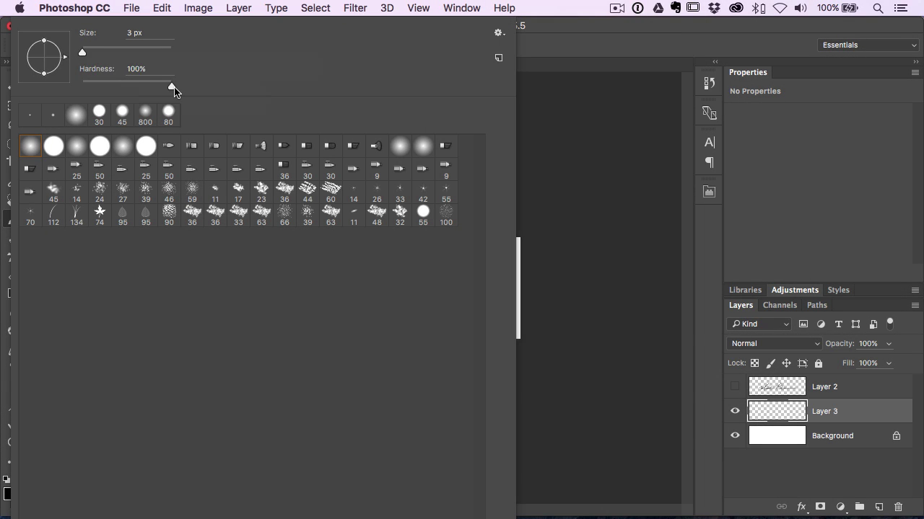
Step: Sketch a hand-drawn signature across the canvas on Layer 3, then undo the strokes
key("Return")
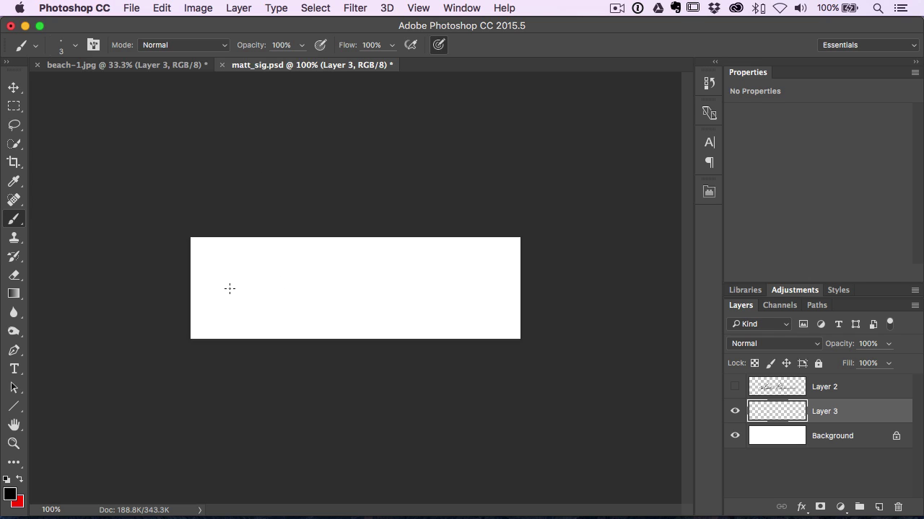
mouse_move(229, 289)
left_mouse_down()
mouse_move(242, 298)
mouse_move(268, 283)
mouse_move(272, 293)
mouse_move(350, 310)
mouse_move(380, 303)
left_mouse_up()
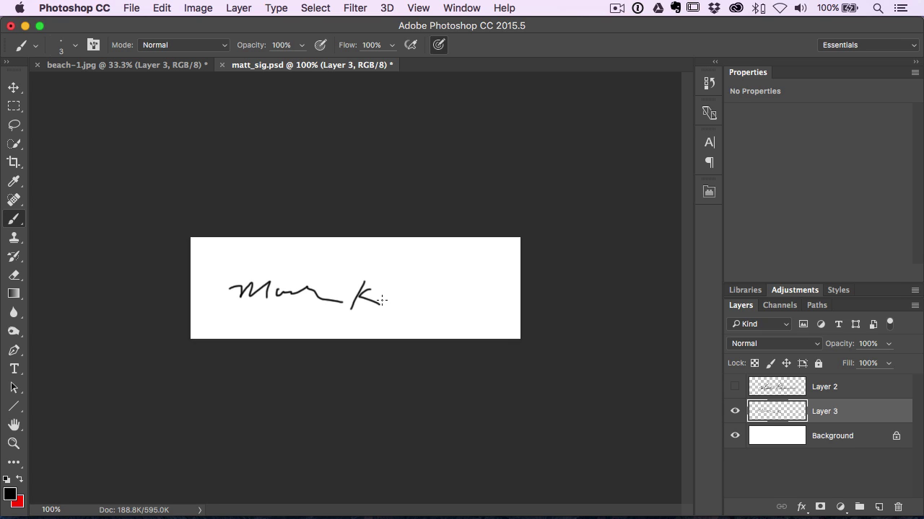
key("super+alt+z")
key("super+alt+z")
key("super+alt+z")
key("super+alt+z")
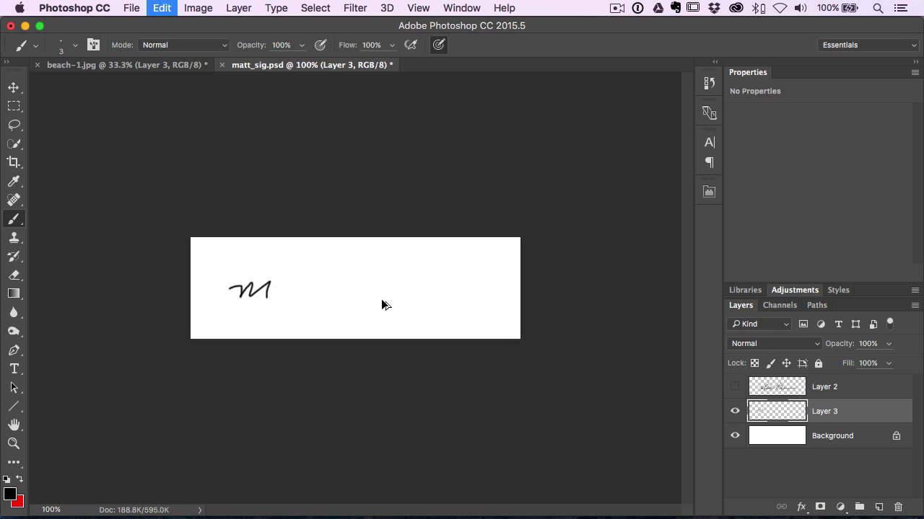
Step: Show Layer 2, delete Layer 3, and hide the white Background so the signature sits on transparency
left_click(734, 387)
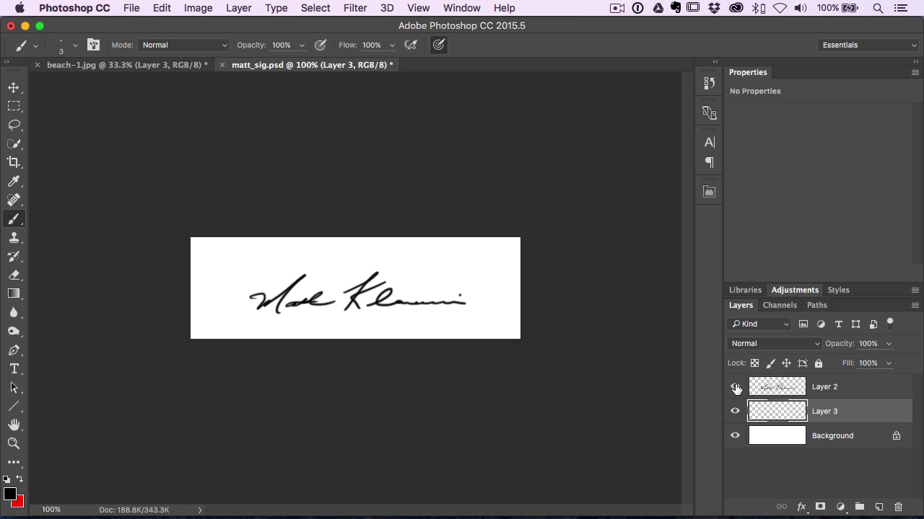
left_click(735, 412)
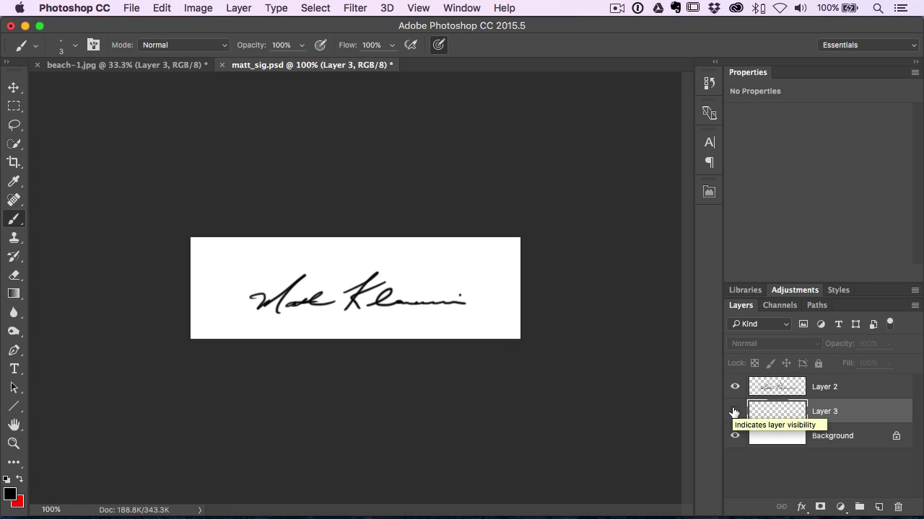
left_click(776, 389)
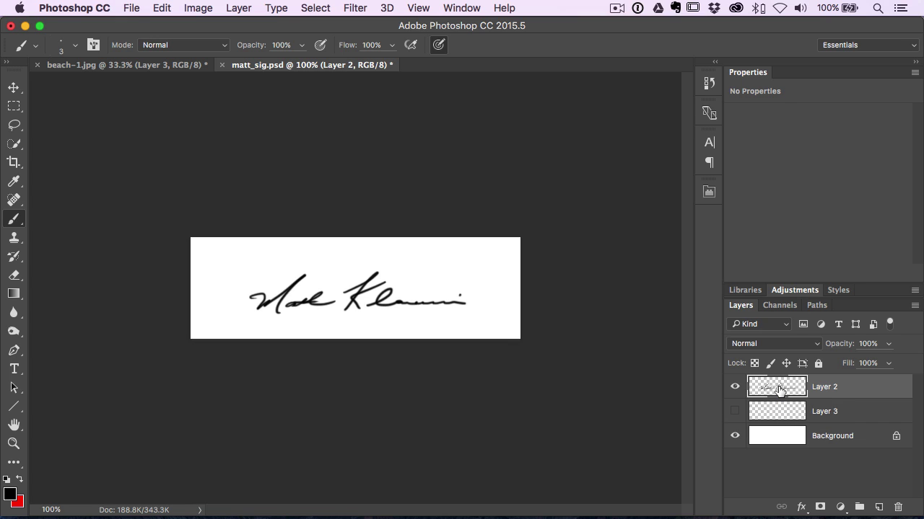
left_click(775, 413)
key("BackSpace")
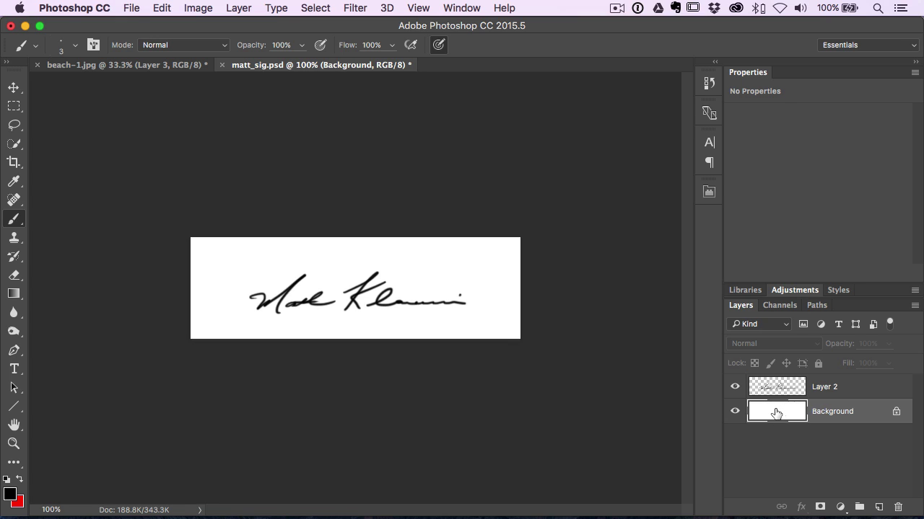
left_click(786, 386)
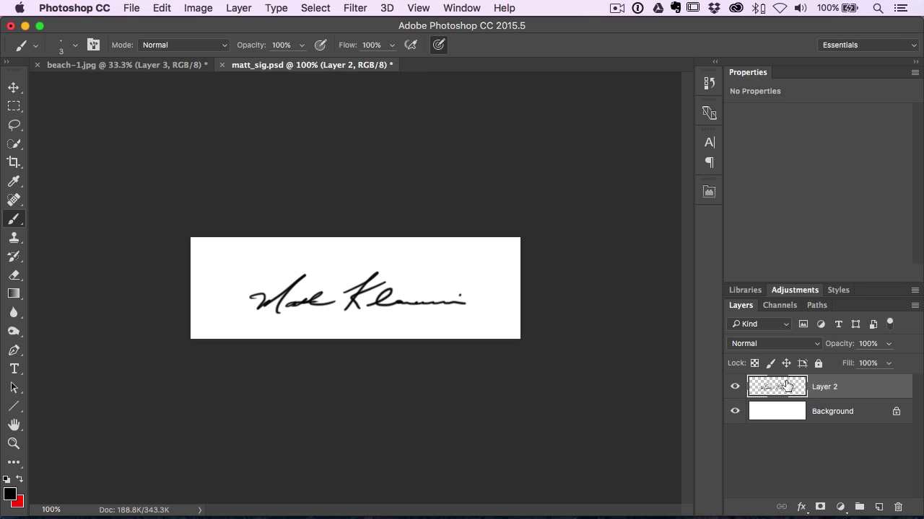
left_click(736, 412)
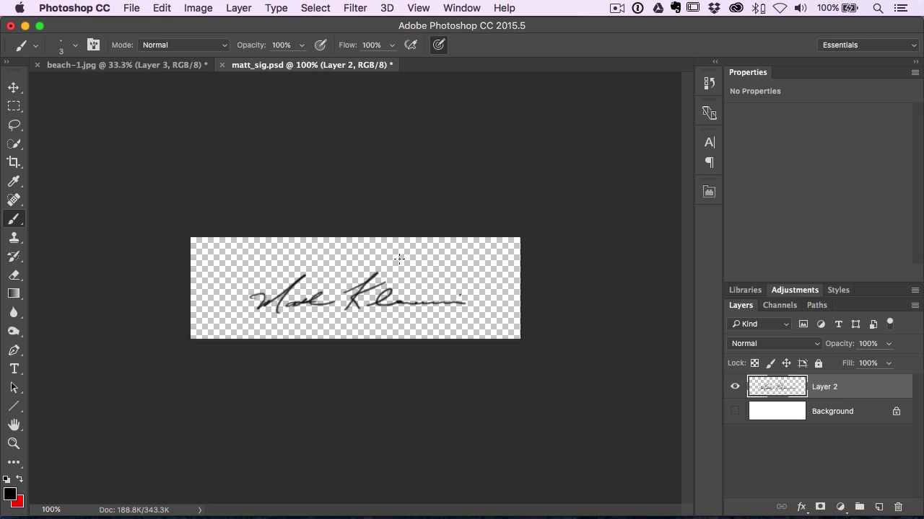
left_click(135, 11)
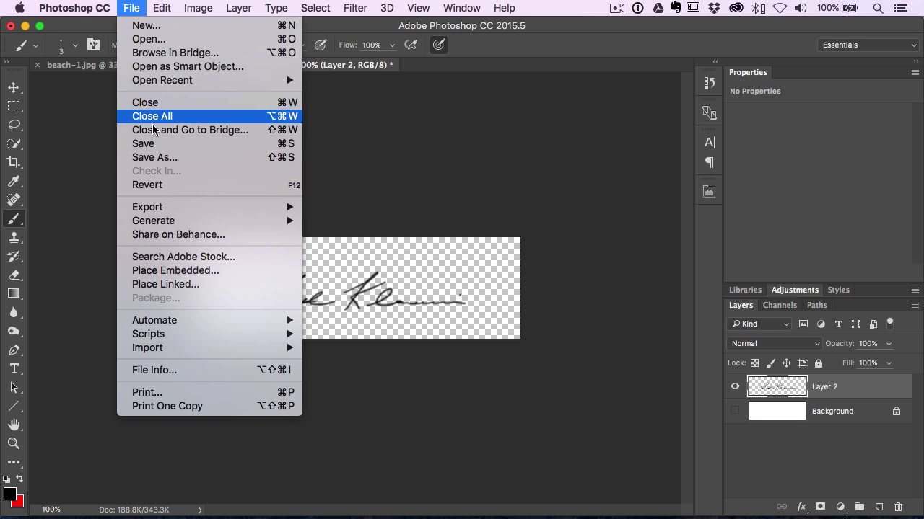
left_click(154, 157)
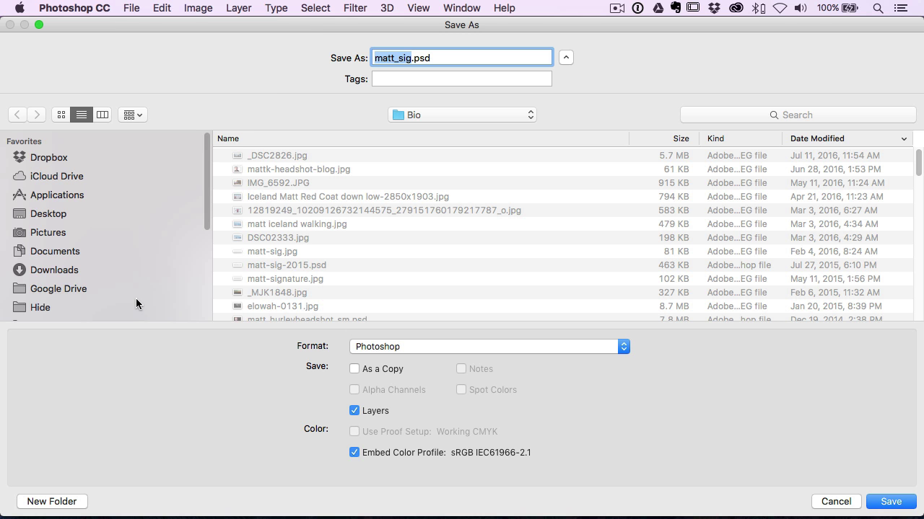
scroll(136, 298, "down", 5)
left_click(139, 215)
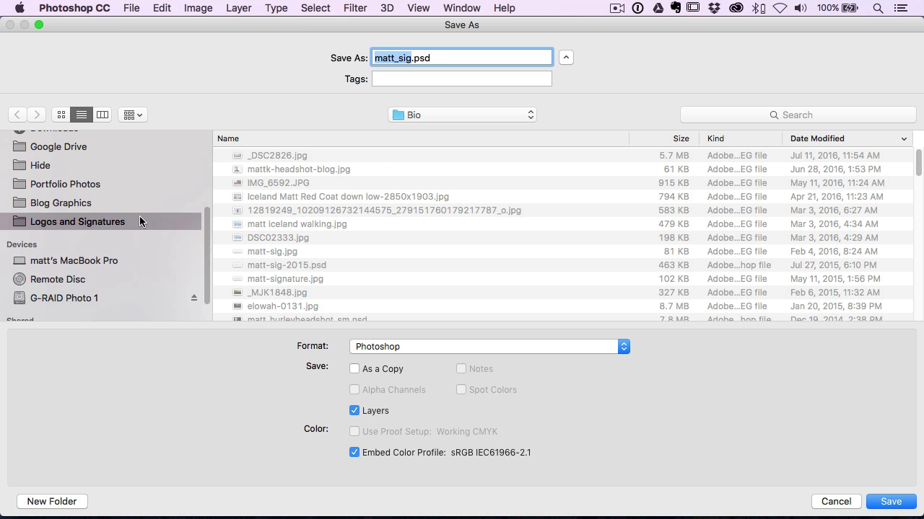
left_click(394, 355)
scroll(406, 469, "down", 3)
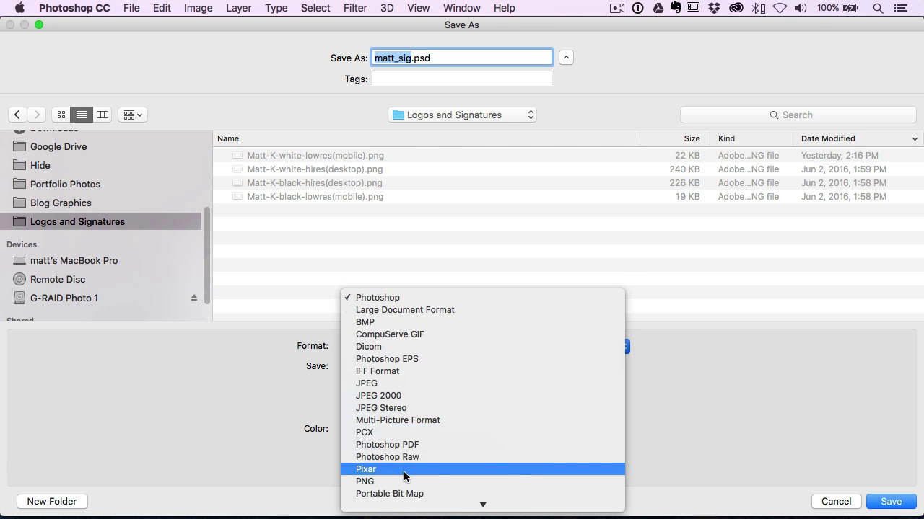
scroll(404, 456, "down", 1)
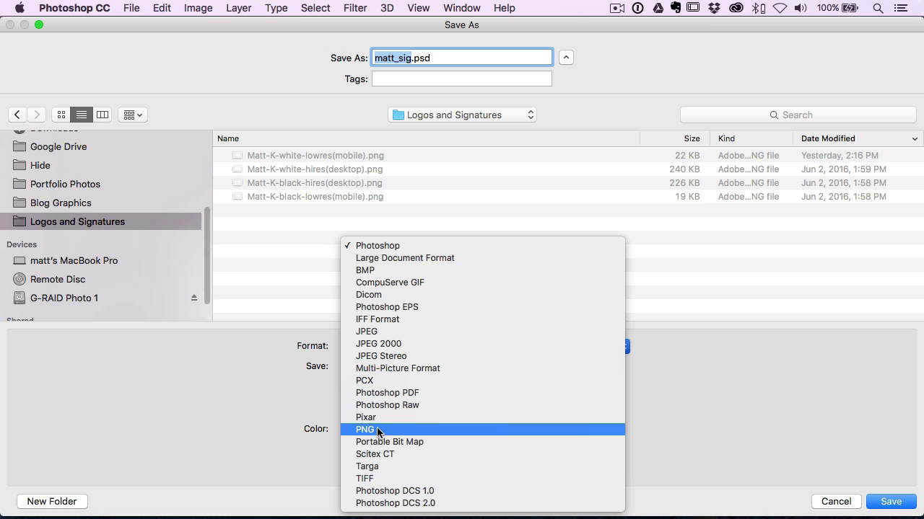
left_click(404, 430)
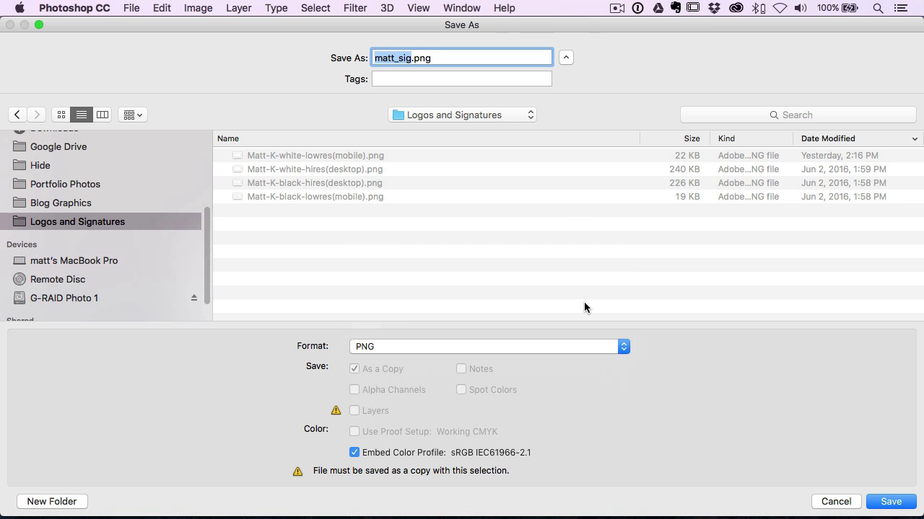
left_click(835, 501)
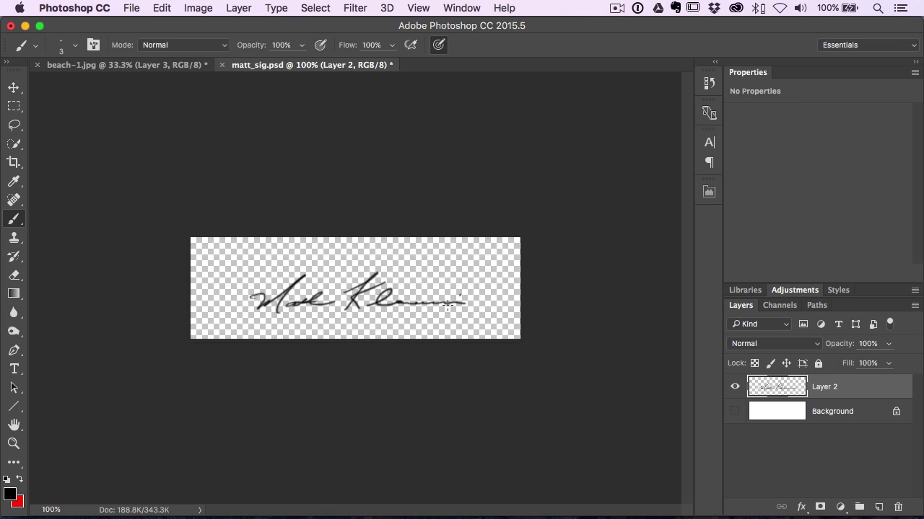
Step: In Lightroom, try a Personalized plate in Identity Plate Setup, then cancel without changes
key("super+Tab")
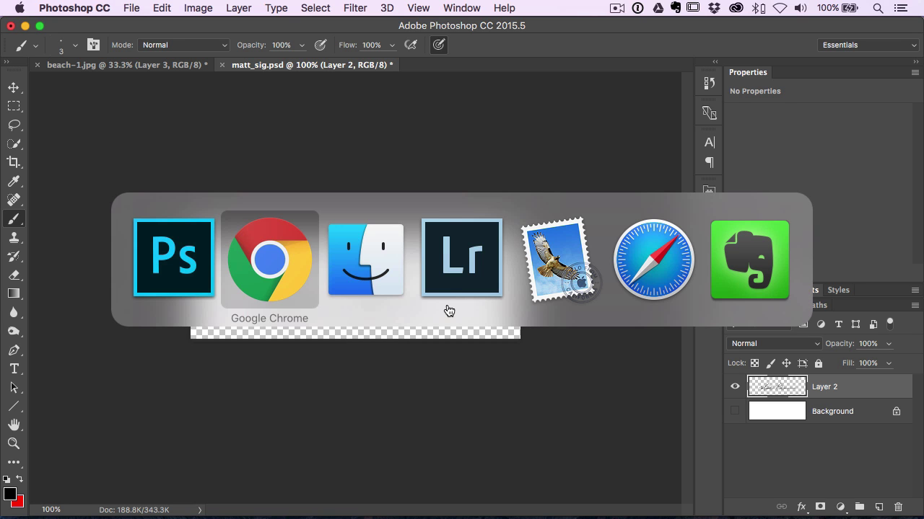
left_click(464, 238)
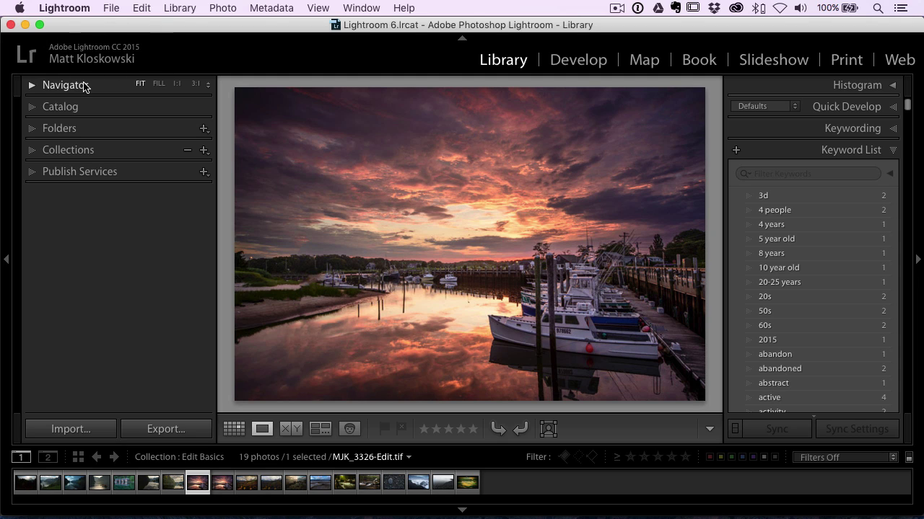
left_click(72, 10)
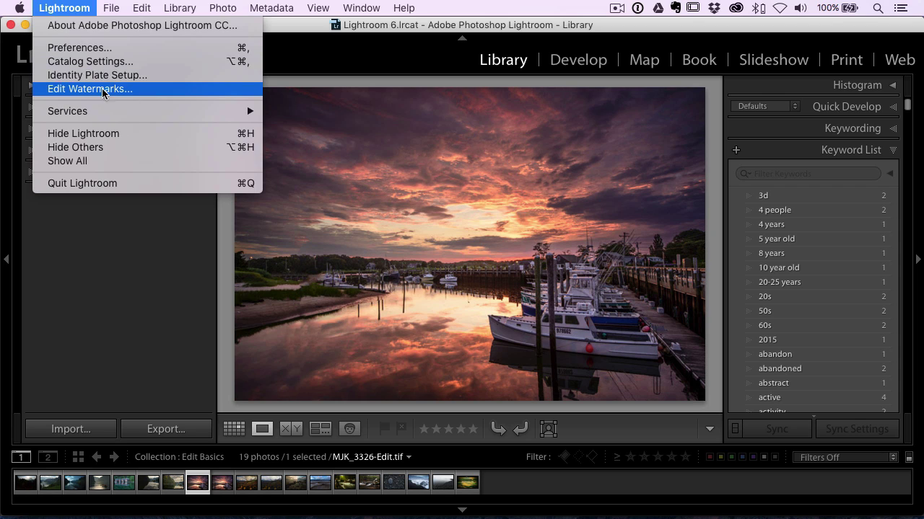
left_click(147, 74)
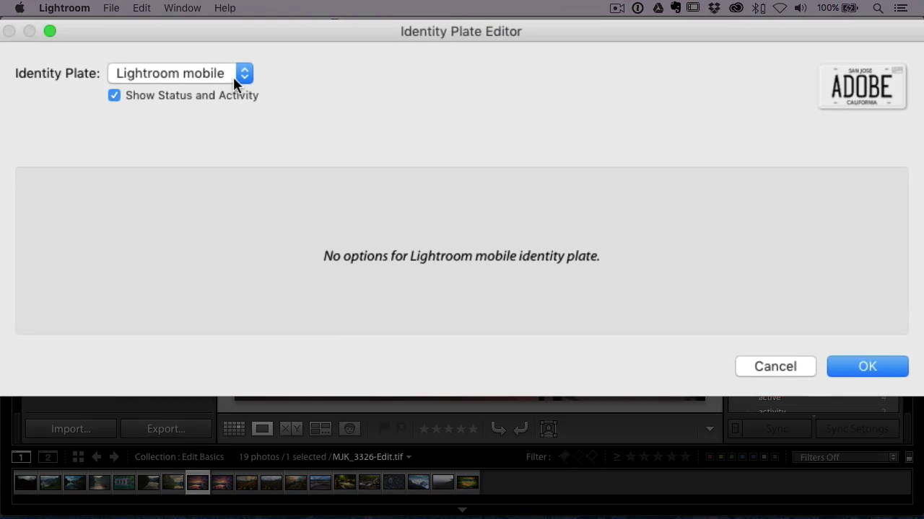
left_click(307, 114)
left_click(97, 124)
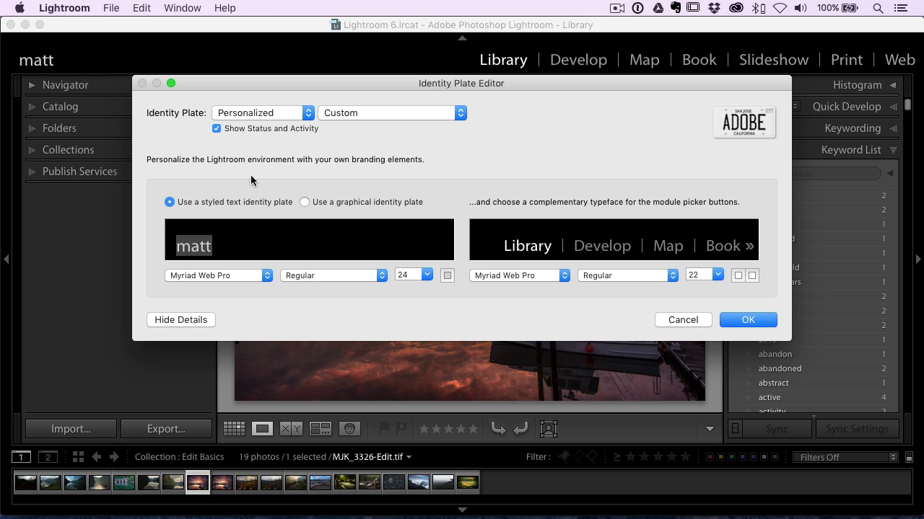
left_click(679, 324)
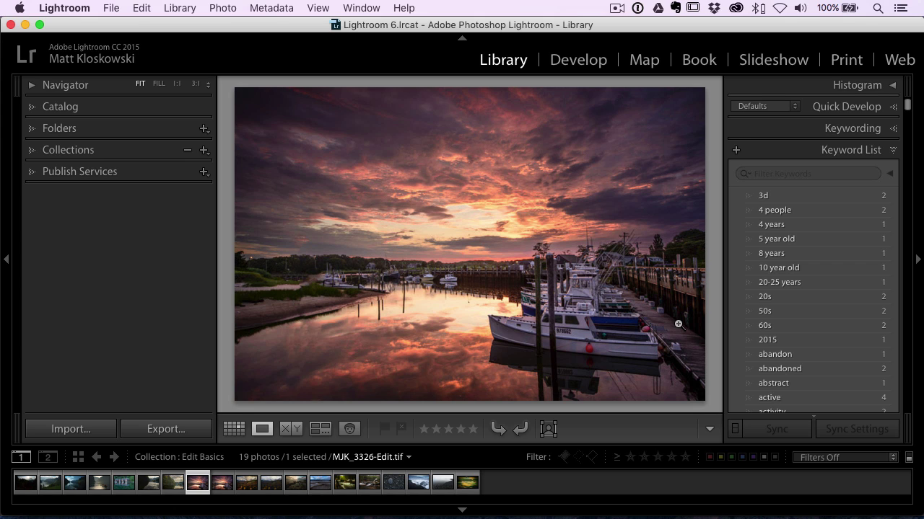
Step: In the Print module, nudge the signature plate left and open the Identity Plate Editor via Edit..
left_click(848, 63)
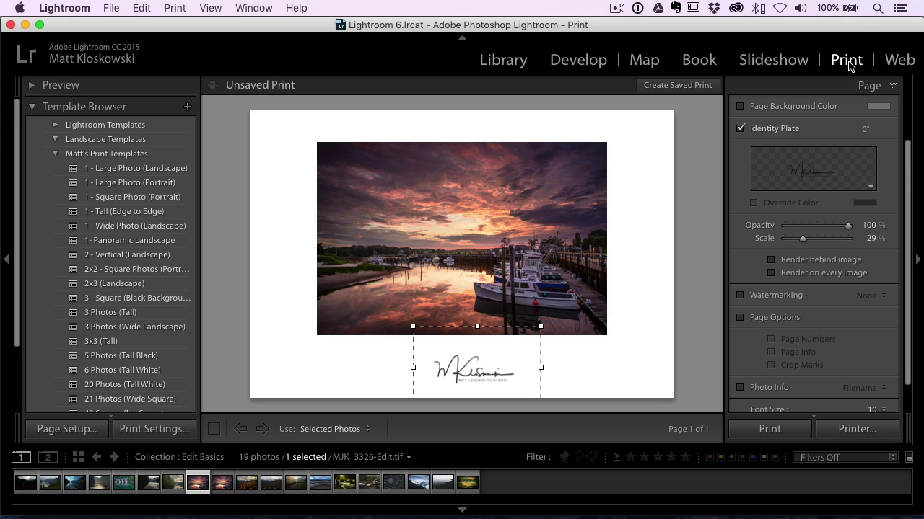
left_click_drag(486, 359, 476, 359)
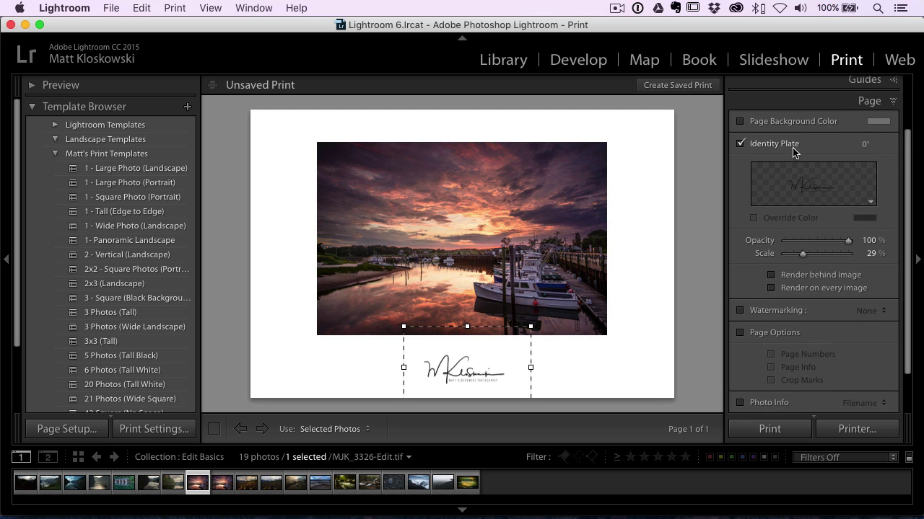
scroll(887, 133, "up", 2)
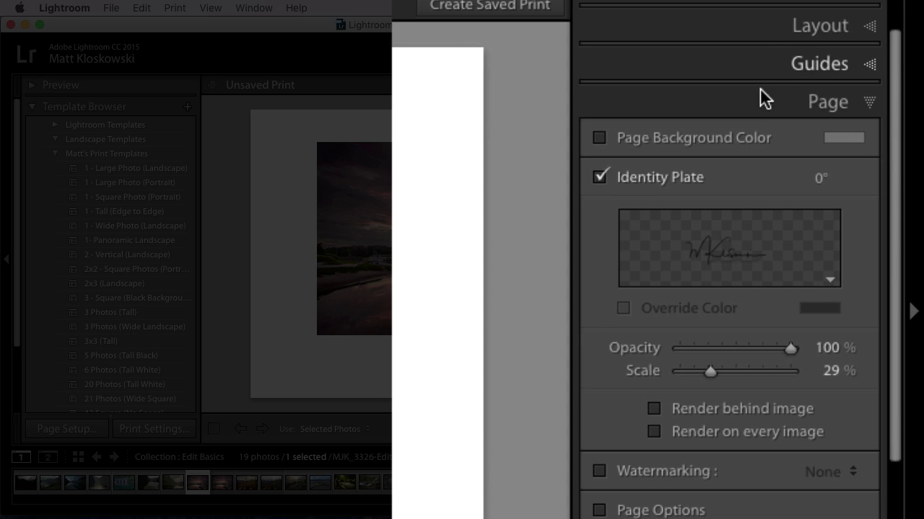
scroll(851, 179, "down", 1)
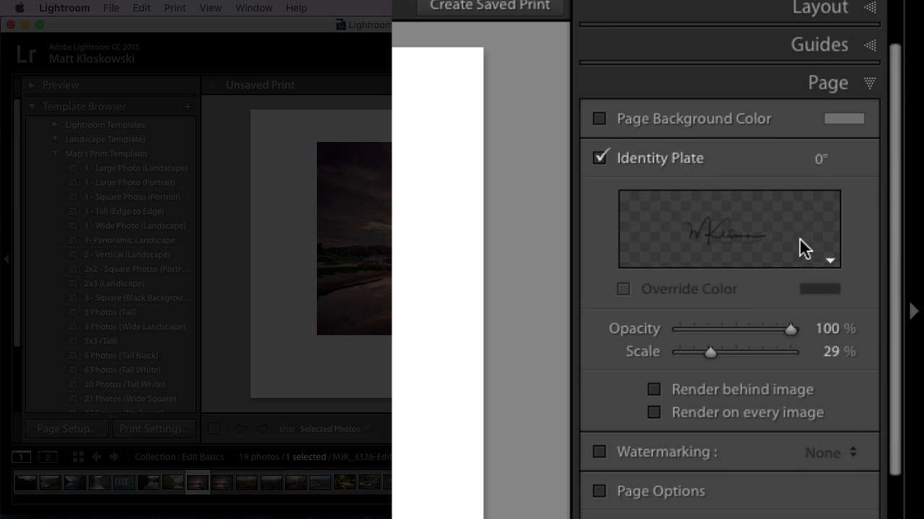
left_click(755, 240)
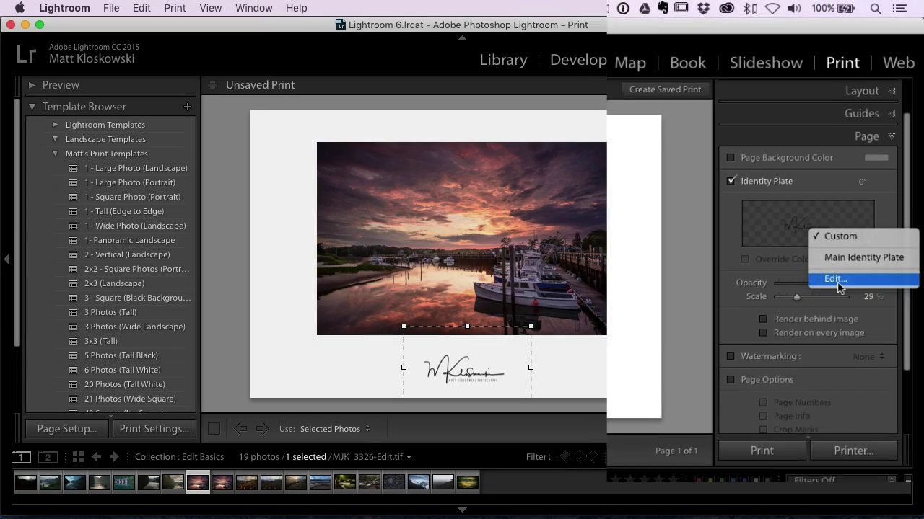
left_click(779, 324)
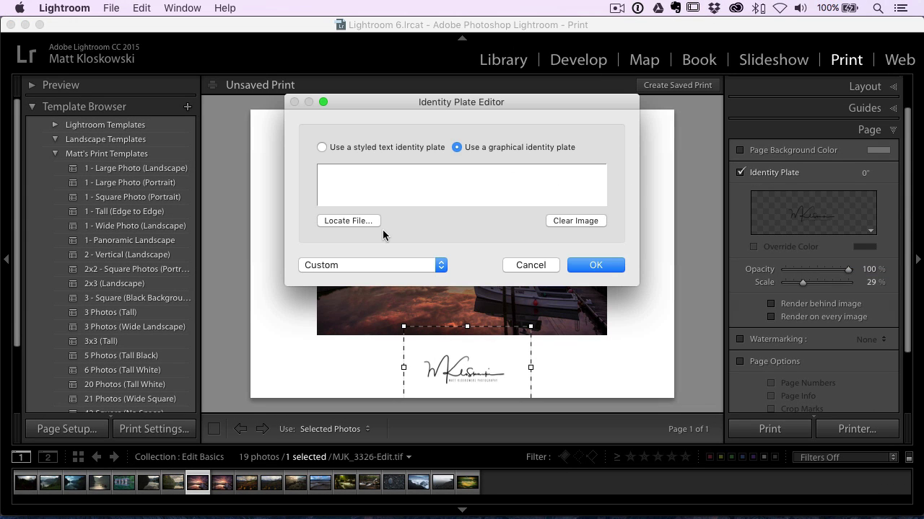
Step: Load the black low-res (mobile) signature PNG as the graphical identity plate
left_click(349, 221)
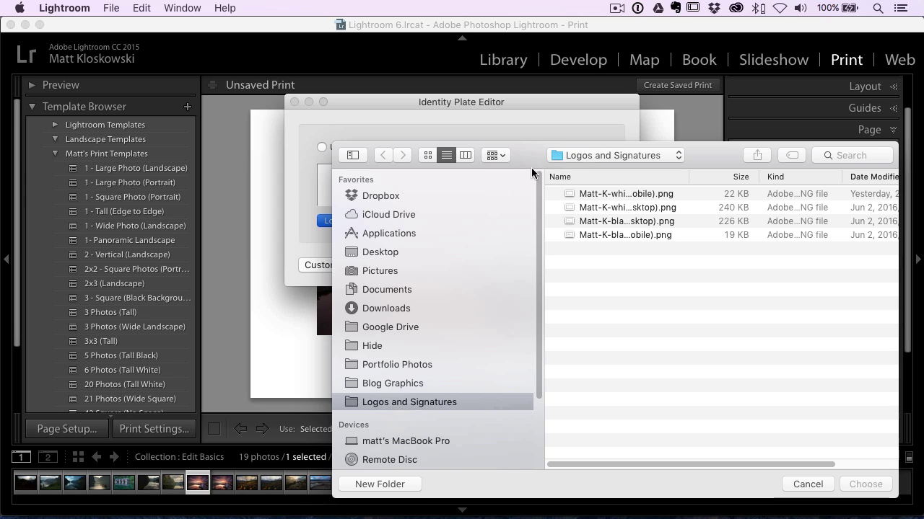
left_click_drag(493, 153, 309, 68)
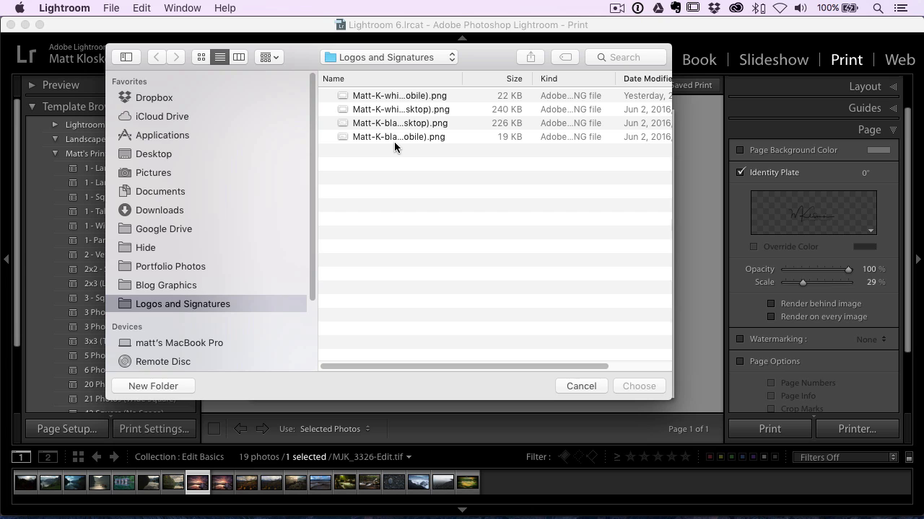
left_click_drag(463, 78, 550, 78)
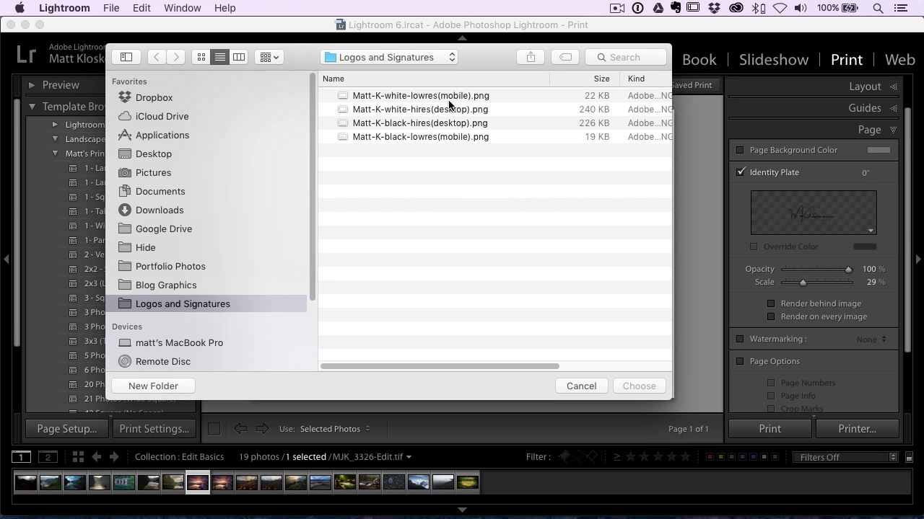
left_click(412, 123)
left_click(409, 137)
key("space")
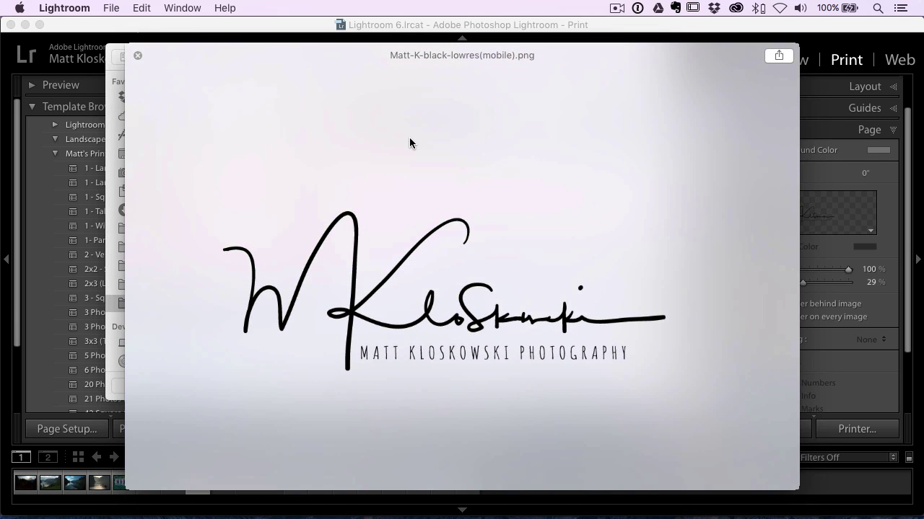
key("space")
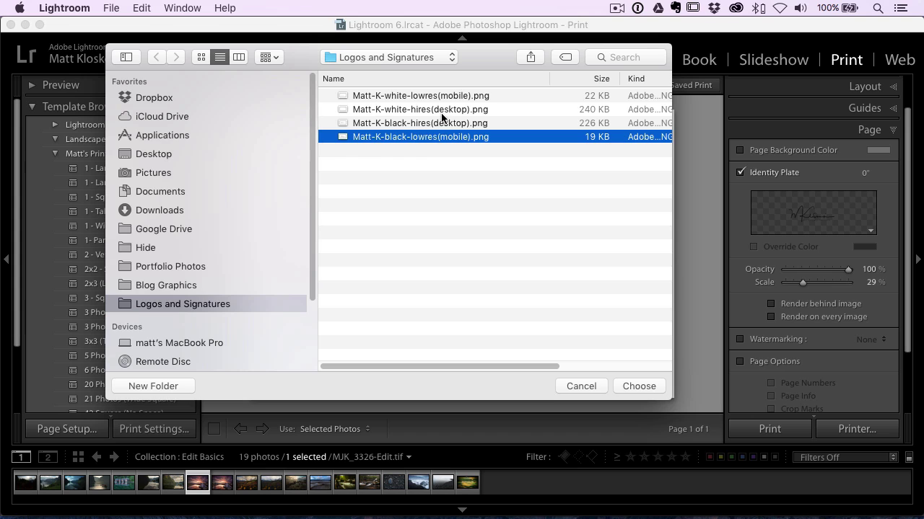
left_click(633, 386)
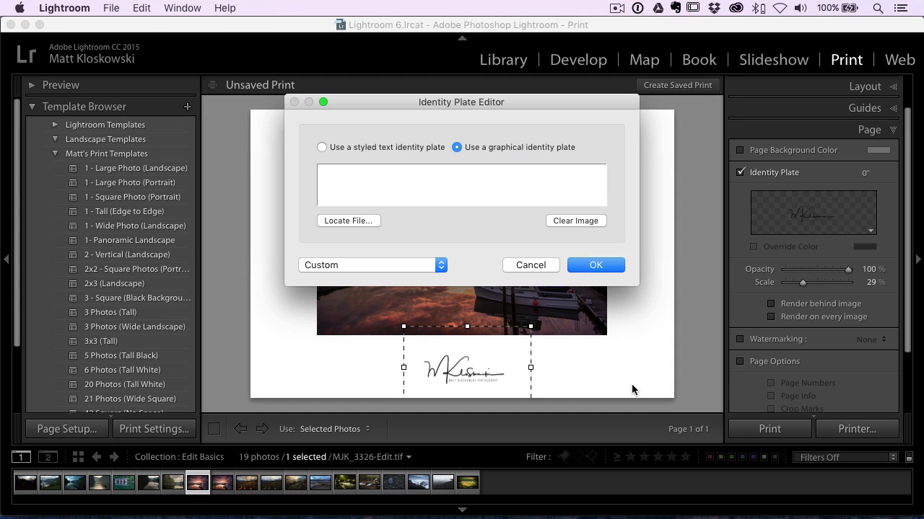
left_click(585, 269)
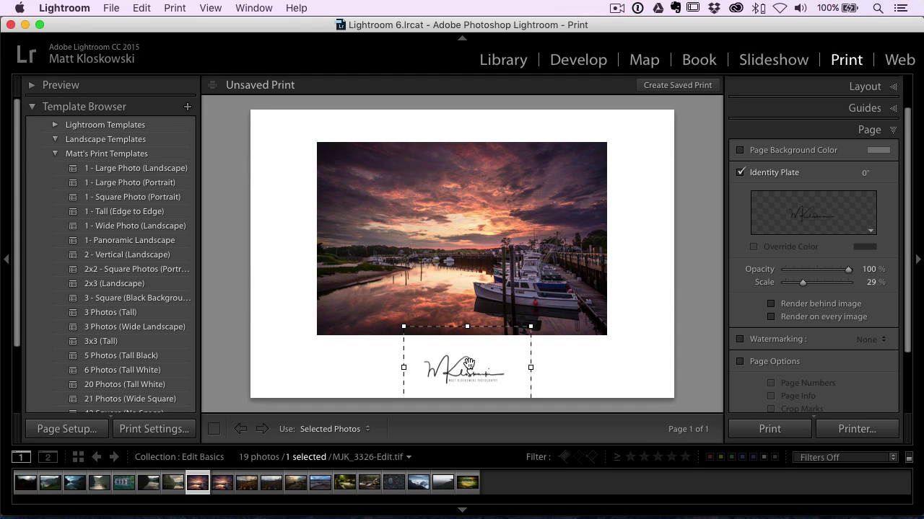
Step: Scale the signature plate to 25% and centre it below the photo
mouse_move(469, 366)
left_mouse_down()
mouse_move(469, 342)
mouse_move(469, 360)
left_mouse_up()
mouse_move(532, 320)
left_mouse_down()
mouse_move(510, 337)
mouse_move(532, 332)
left_mouse_up()
left_click_drag(448, 376, 456, 375)
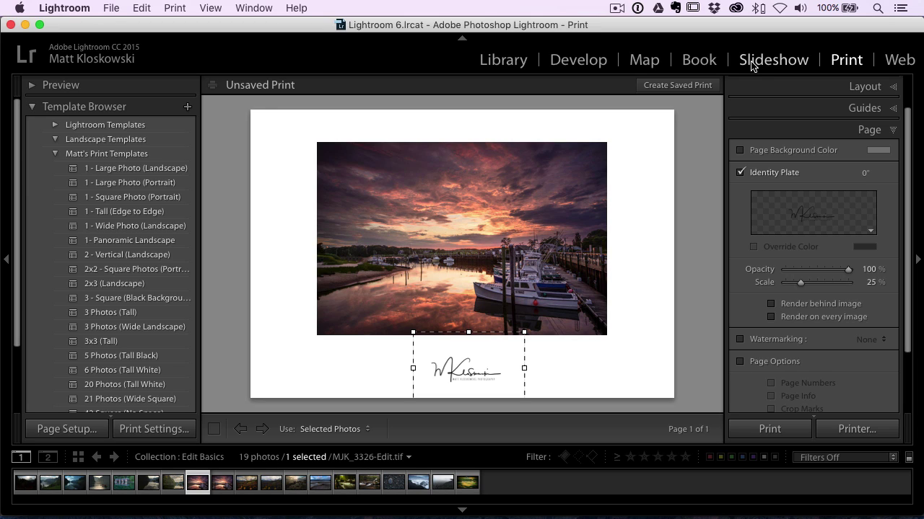
Step: From the Library, open File > Export and choose Edit Watermarks... under Watermarking
left_click(504, 61)
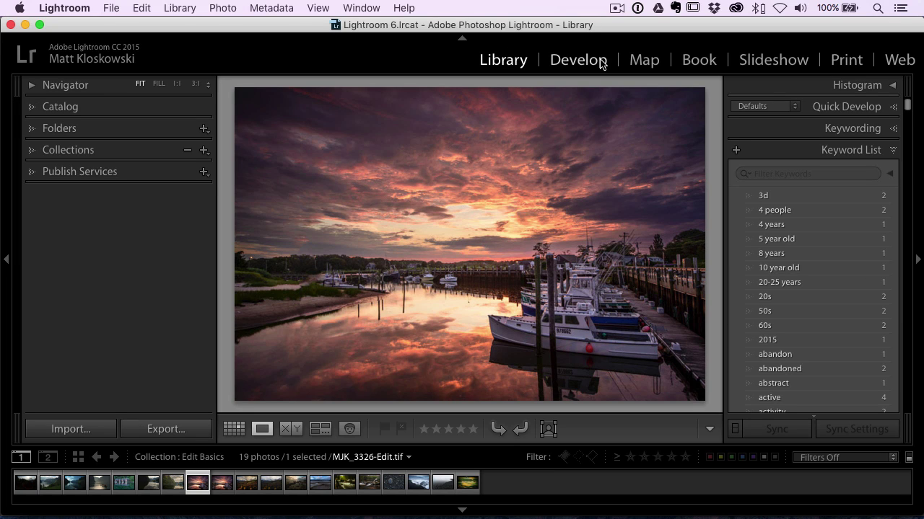
left_click(116, 9)
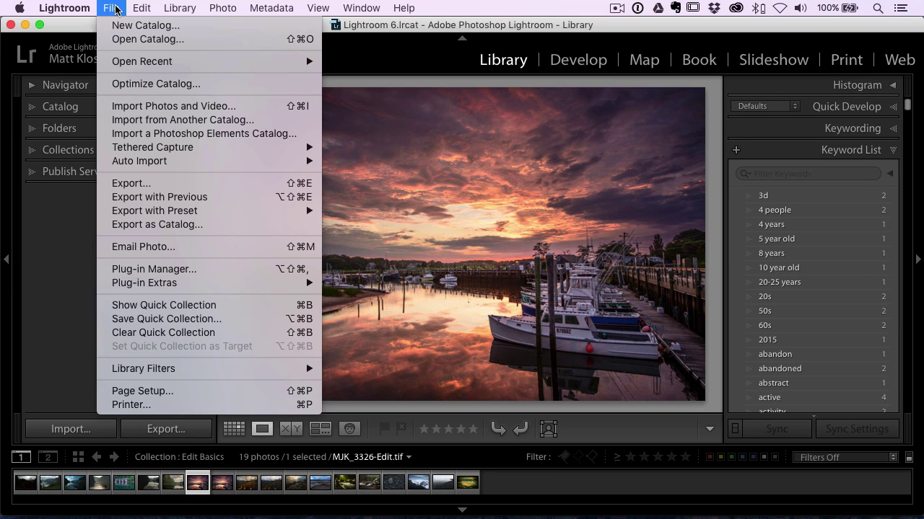
left_click(139, 183)
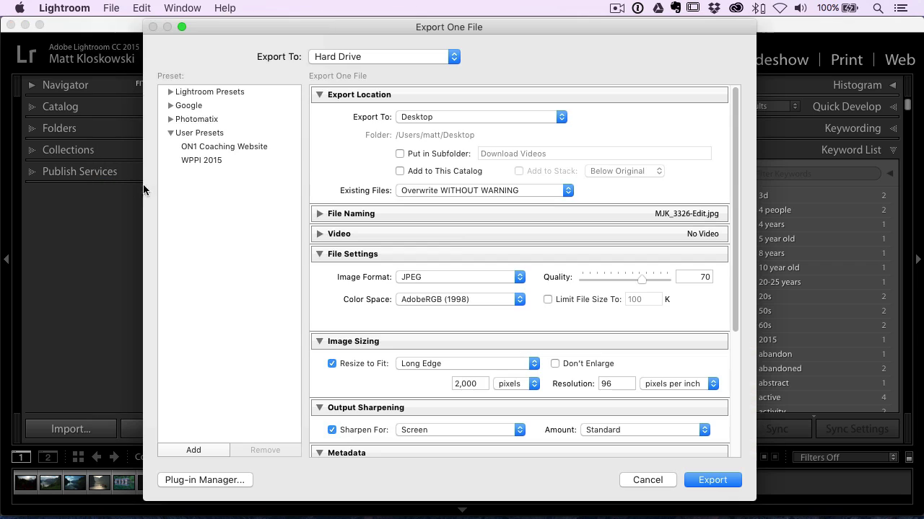
scroll(507, 281, "down", 5)
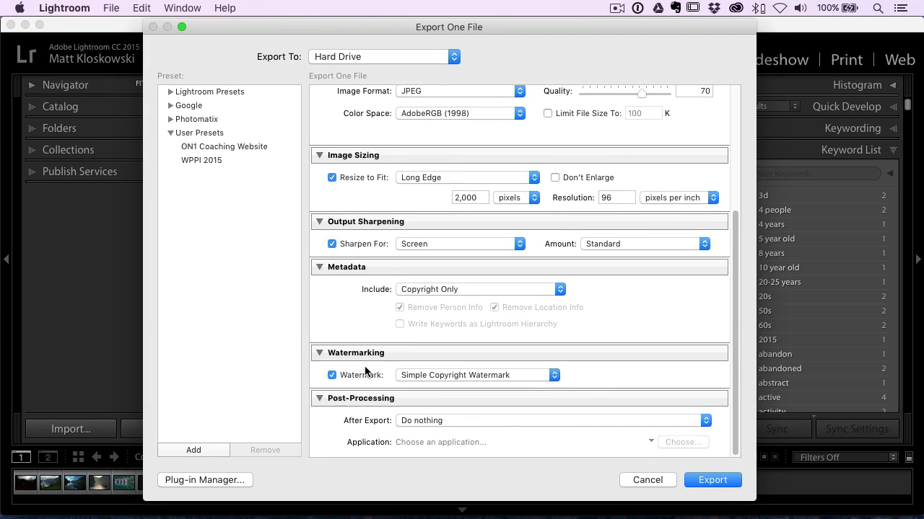
left_click(437, 370)
left_click(437, 393)
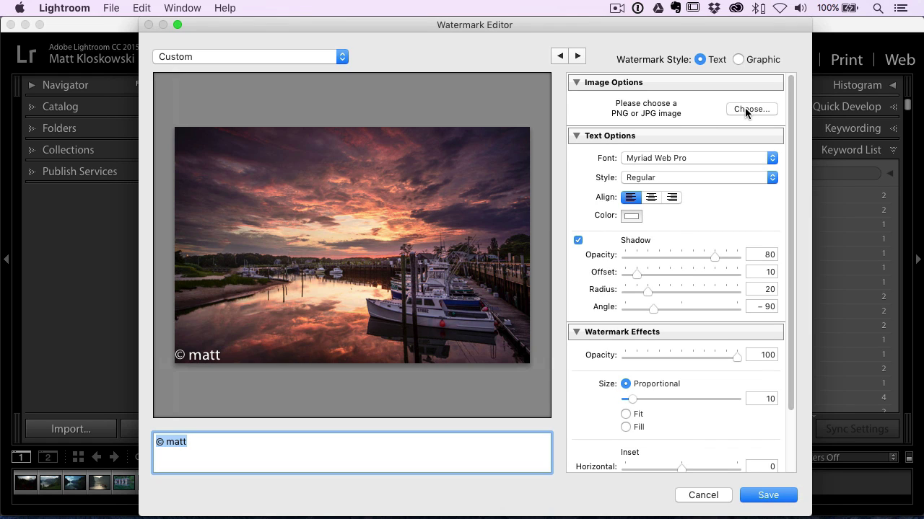
Step: Make the watermark Graphic, using the white low-res (mobile) signature PNG
left_click(738, 60)
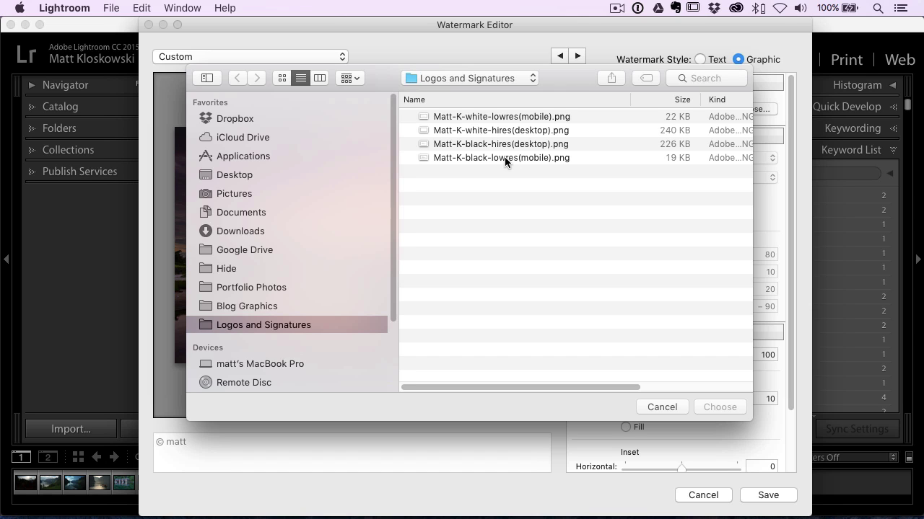
left_click(504, 117)
left_click(725, 407)
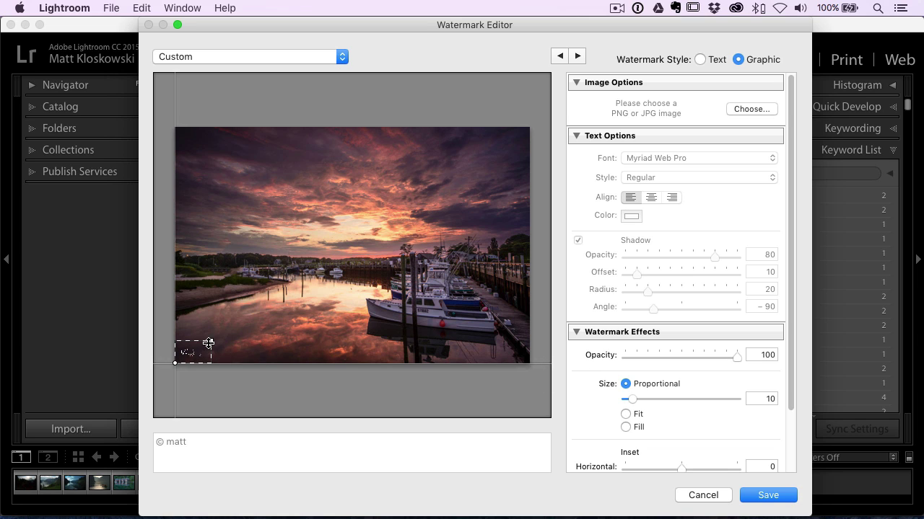
Step: Set the watermark to size 16, anchored bottom-right with -2 horizontal and vertical inset
left_click_drag(215, 342, 232, 327)
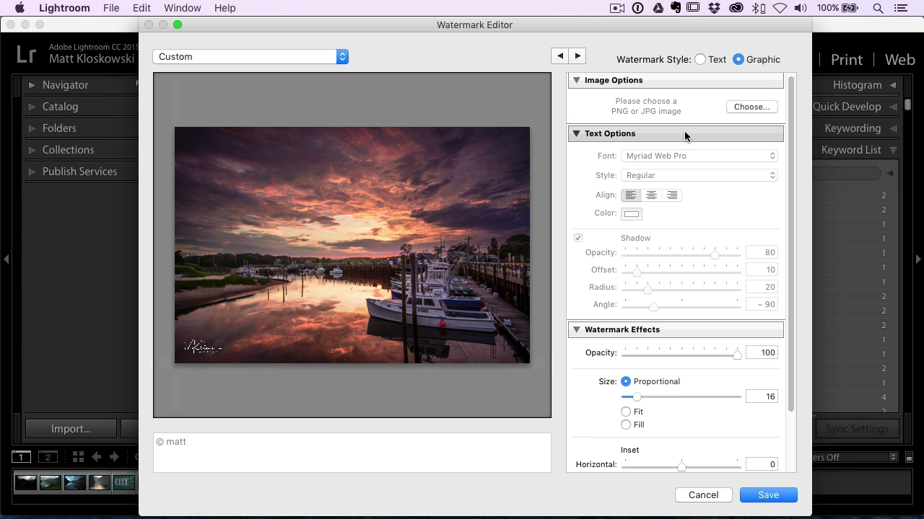
scroll(684, 134, "down", 5)
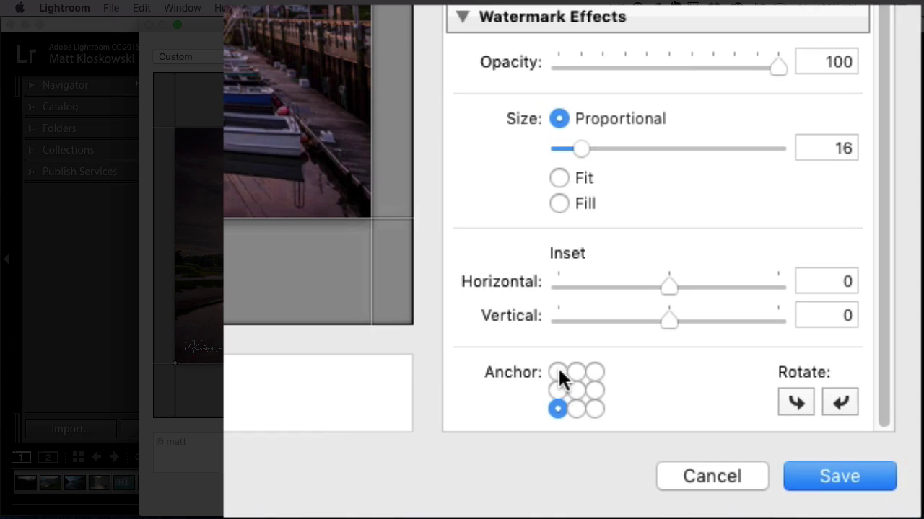
left_click(624, 431)
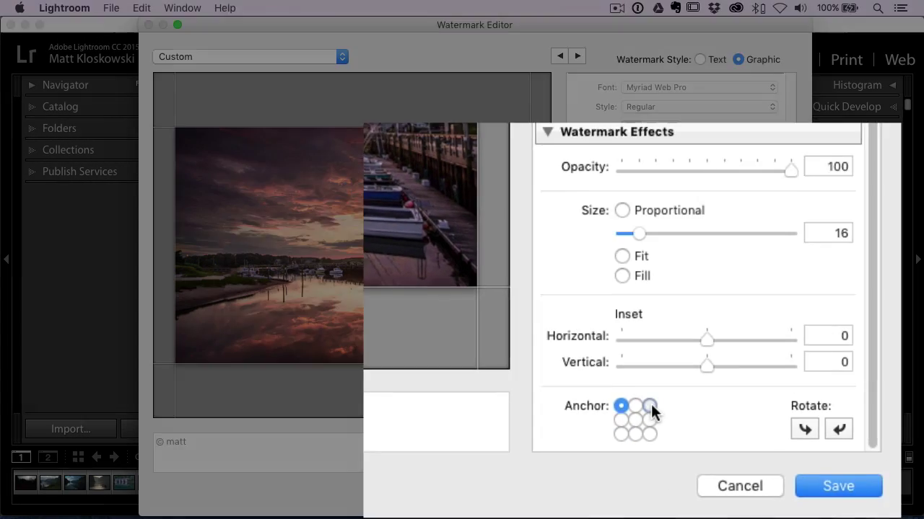
left_click(596, 370)
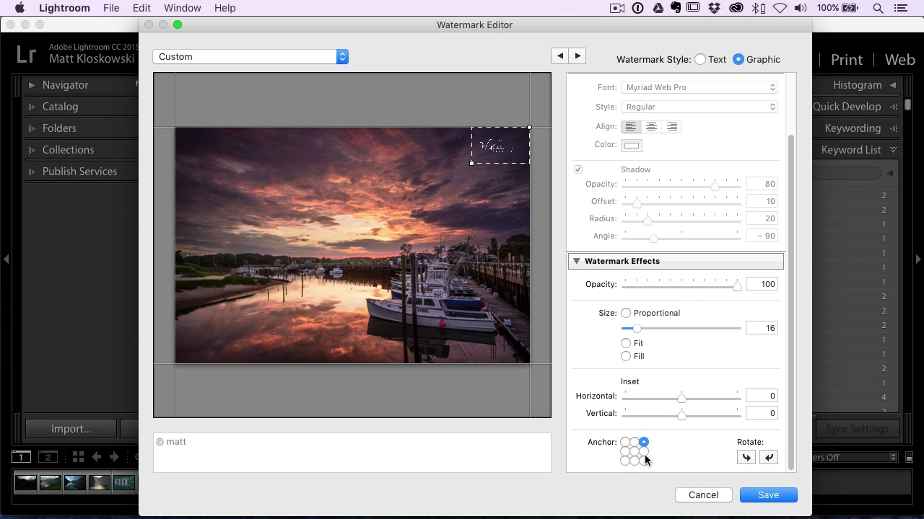
left_click(594, 410)
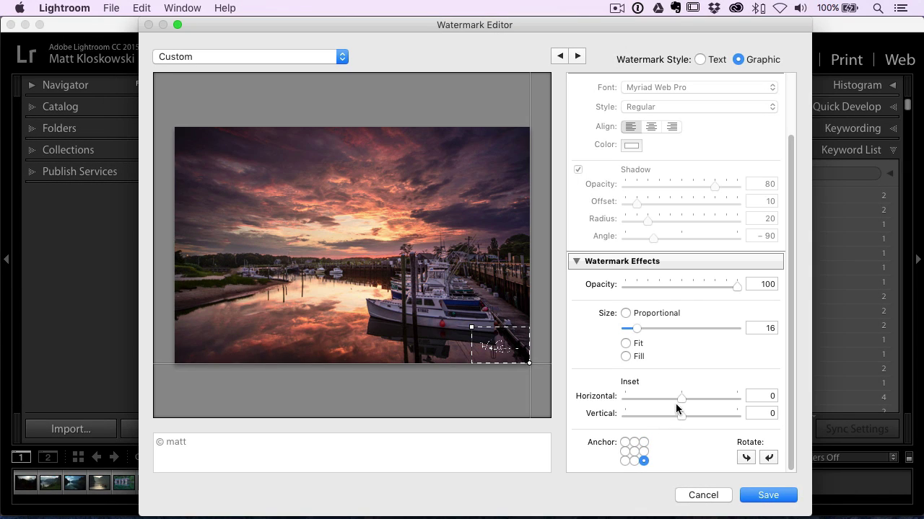
left_click_drag(682, 399, 668, 417)
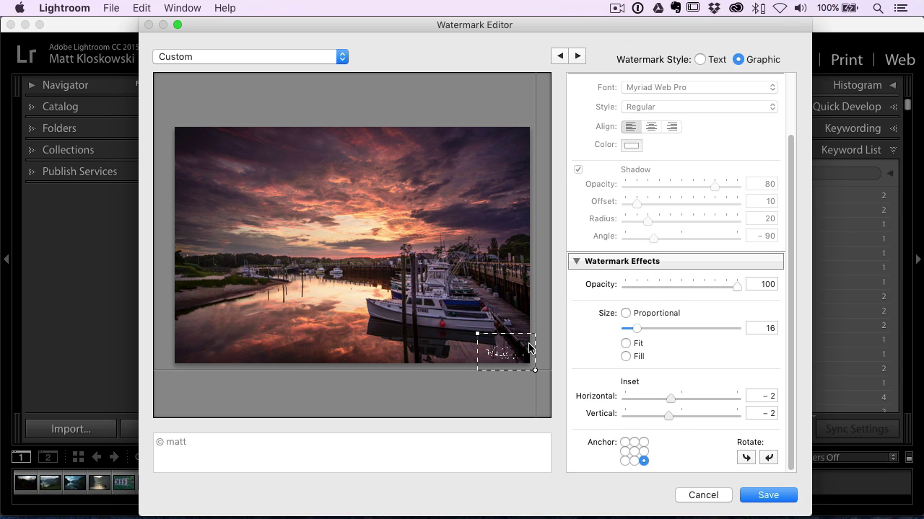
Step: Save the signature watermark settings as a new preset named with the signer's name plus 'Signature'
left_click(770, 496)
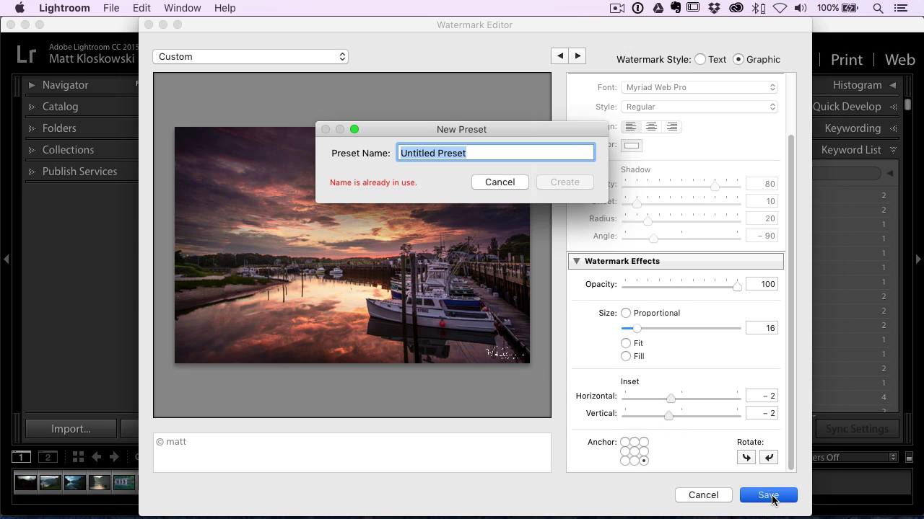
type("Matts Signature")
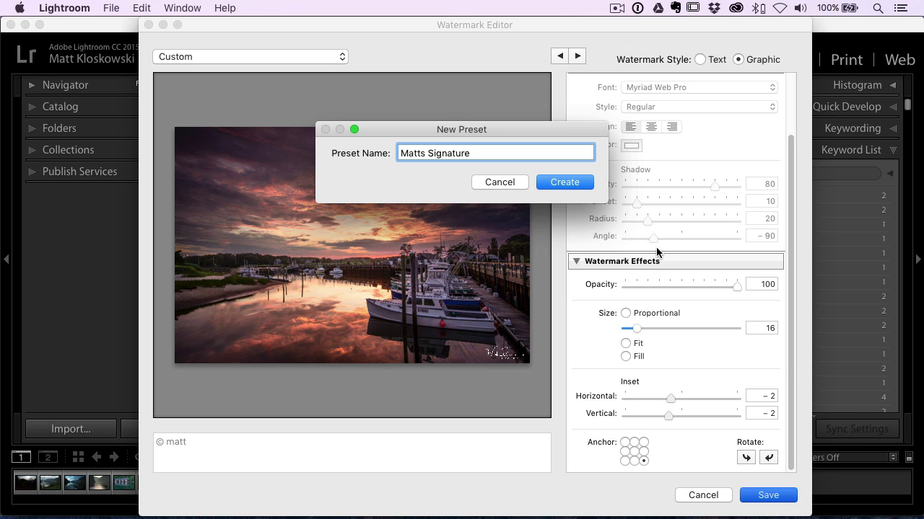
left_click(559, 183)
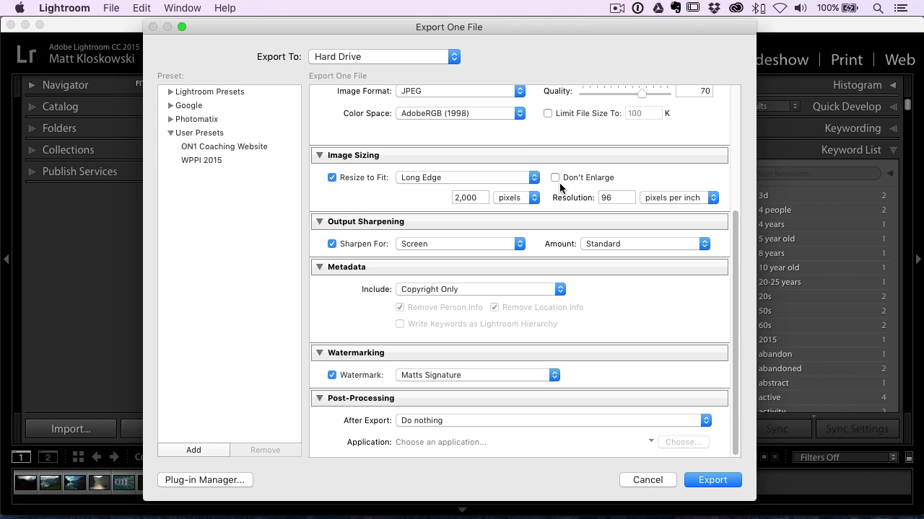